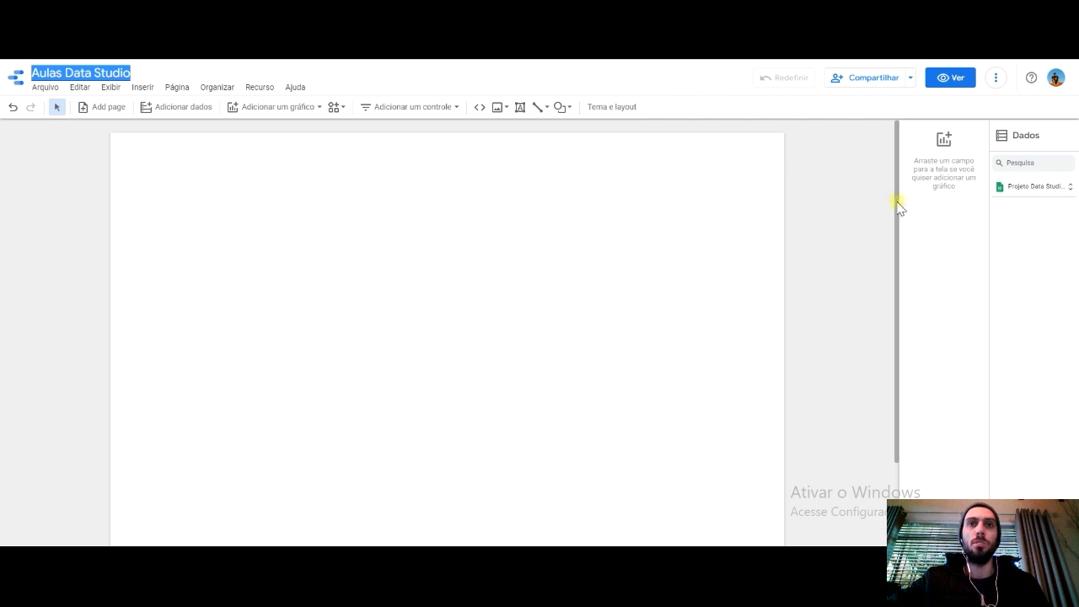
- Insert a plain table in the middle of the blank report page, enlarge it and shift it slightly up
left_click(1057, 189)
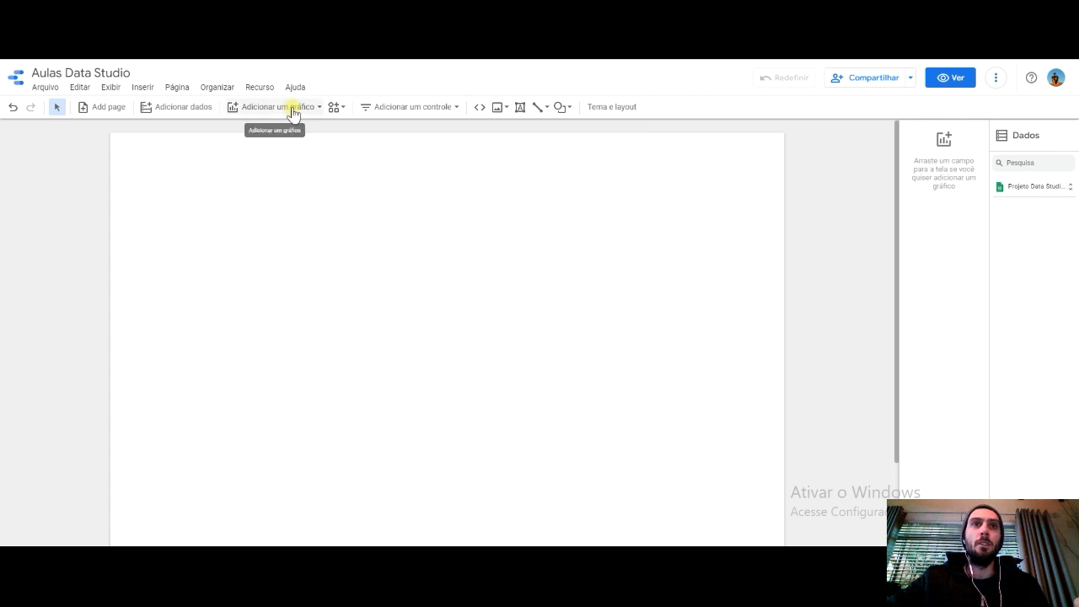
left_click(294, 112)
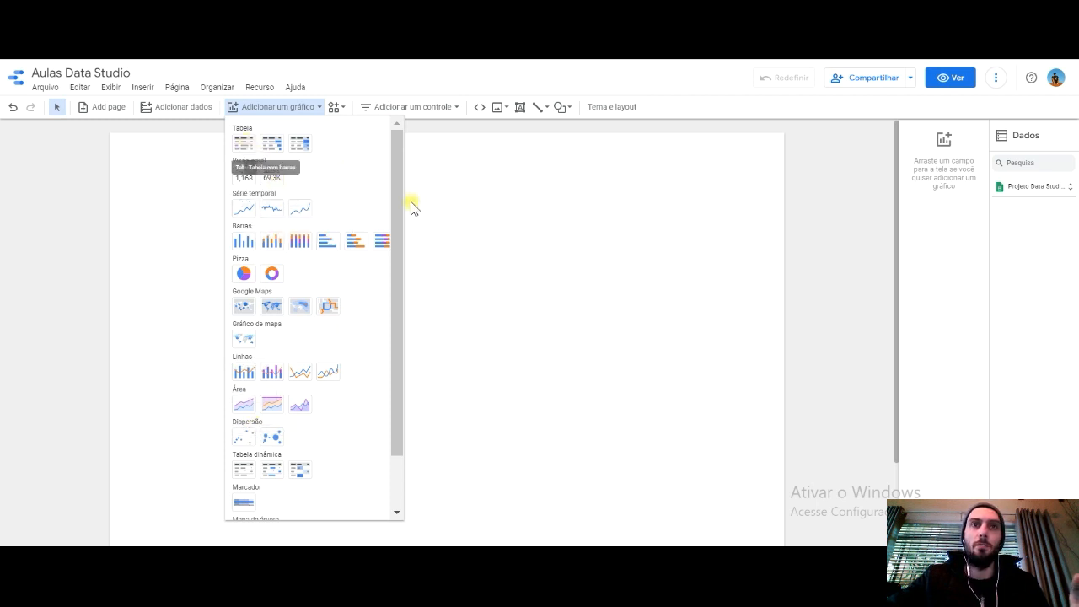
left_click(243, 144)
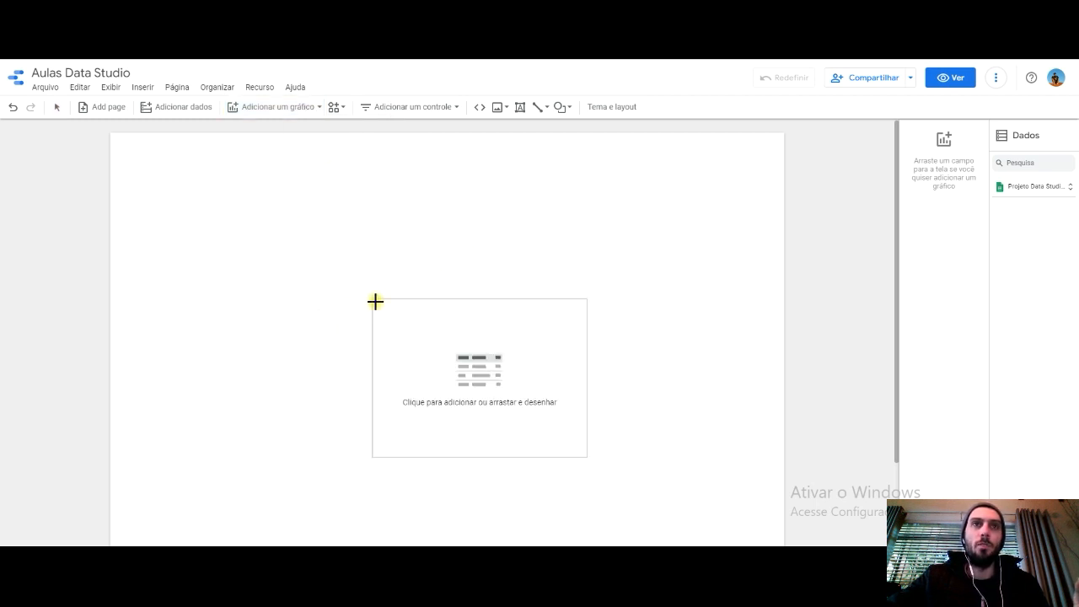
left_click(307, 251)
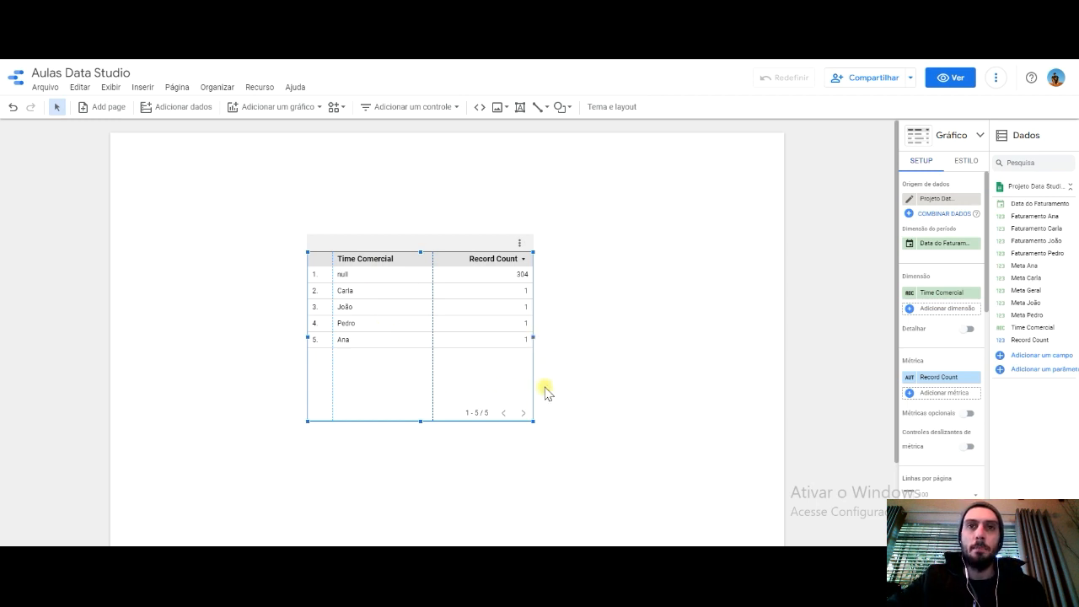
left_click_drag(531, 421, 618, 459)
left_click_drag(424, 263, 398, 249)
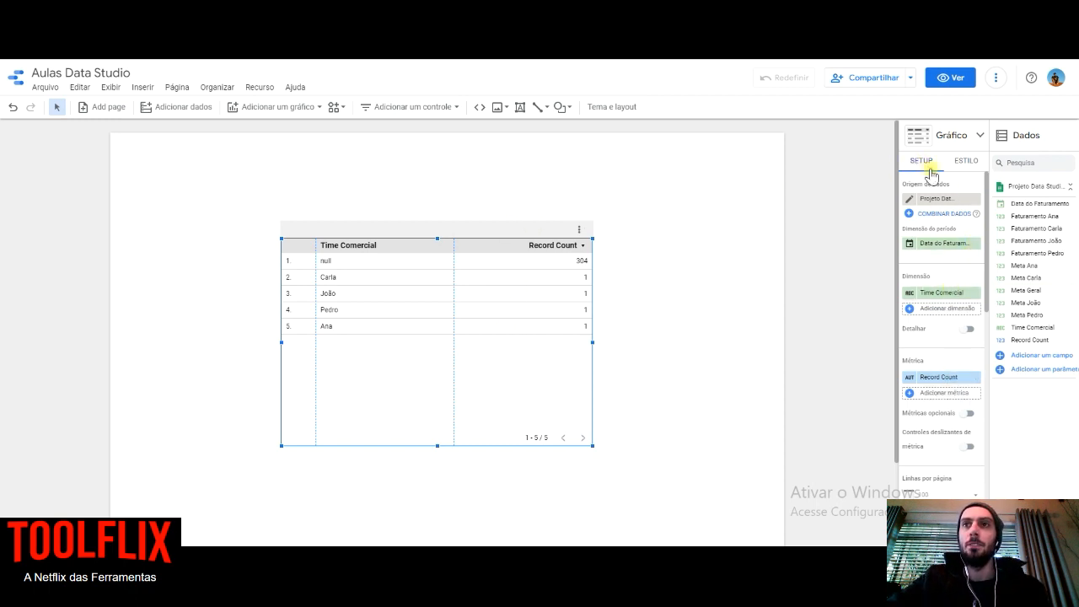
- Centre-align the table's Time Comercial dimension column in its style settings
mouse_move(985, 194)
left_mouse_down()
mouse_move(966, 376)
mouse_move(983, 411)
mouse_move(997, 176)
mouse_move(1004, 188)
left_mouse_up()
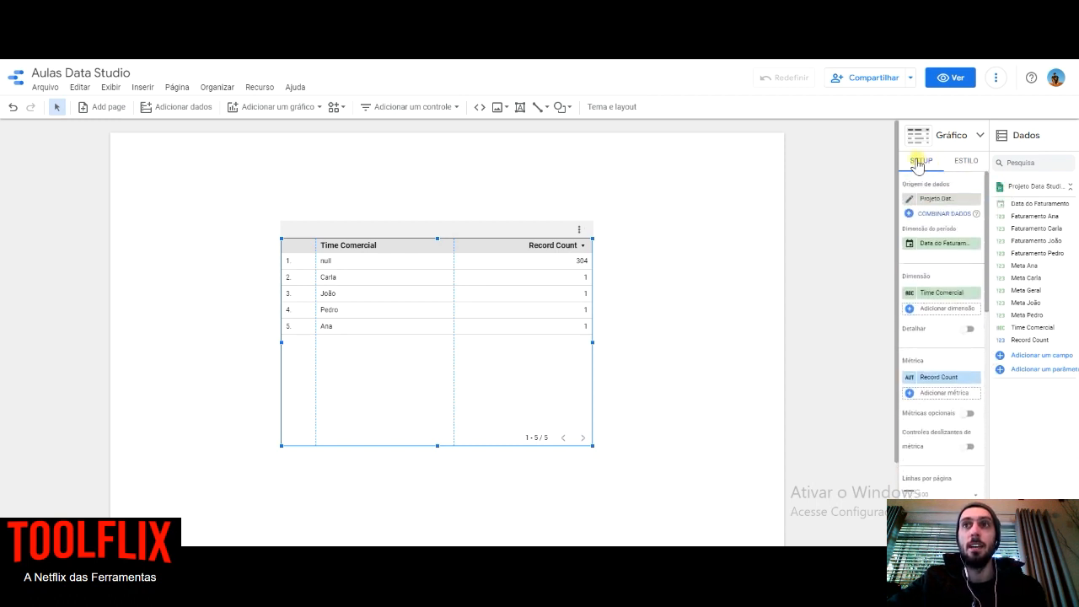
left_click(969, 162)
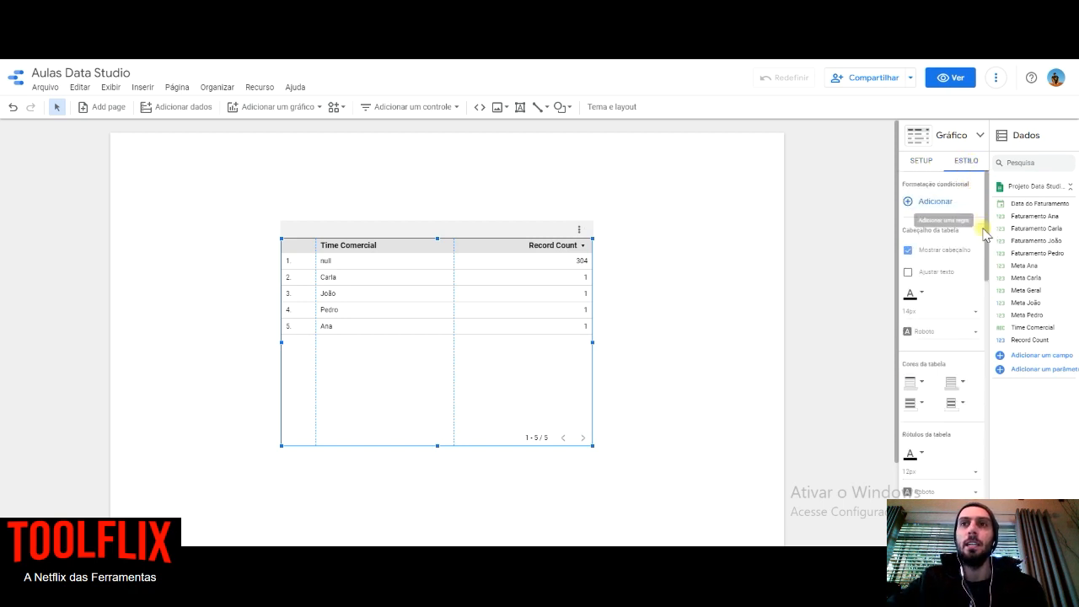
left_click_drag(988, 198, 984, 244)
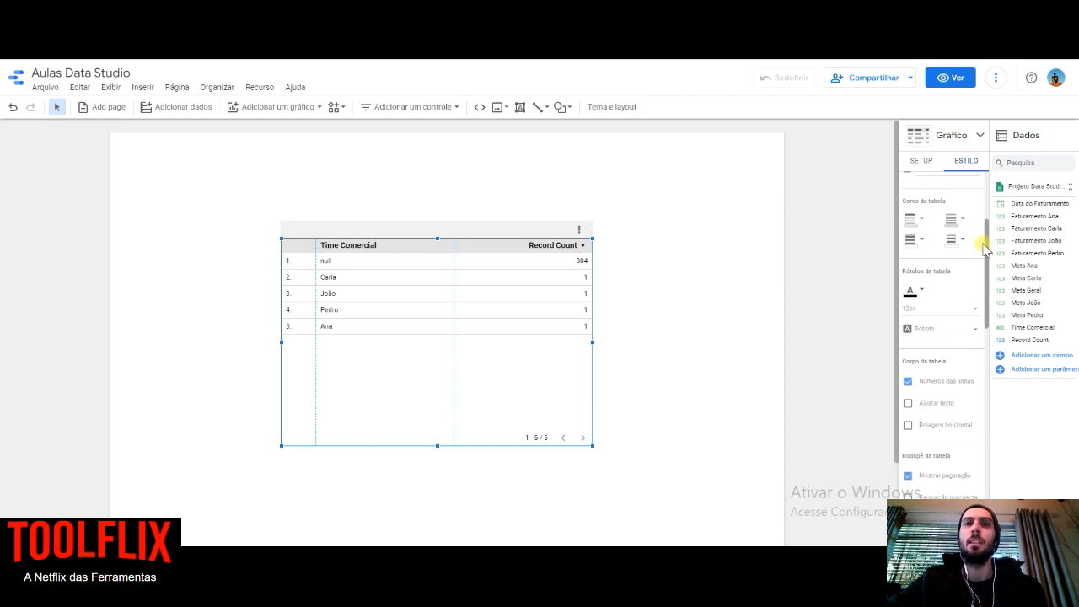
left_click_drag(984, 245, 979, 357)
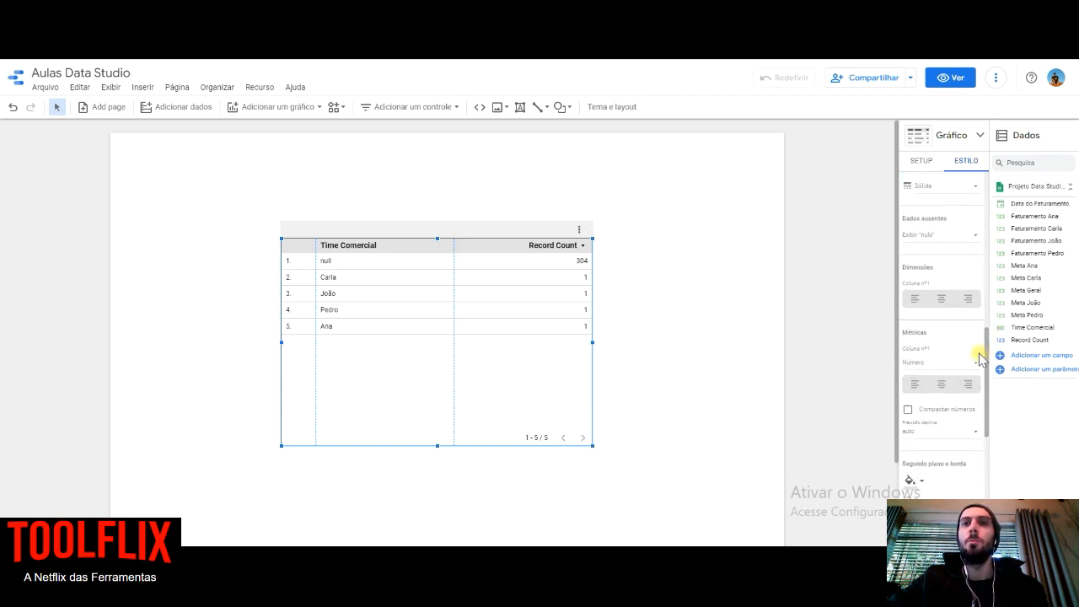
left_click(941, 302)
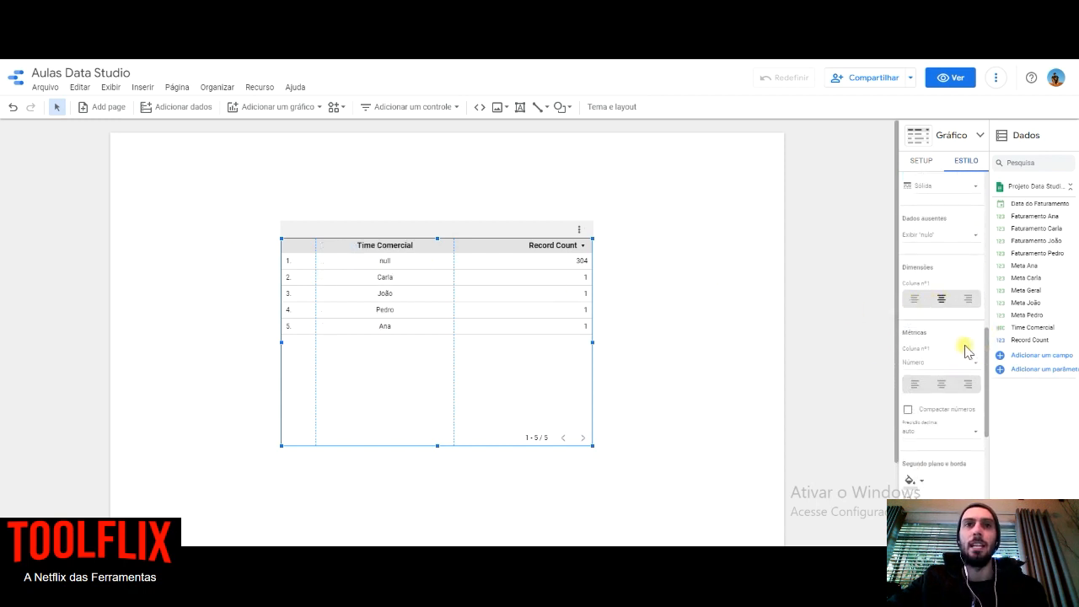
left_click_drag(986, 347, 970, 174)
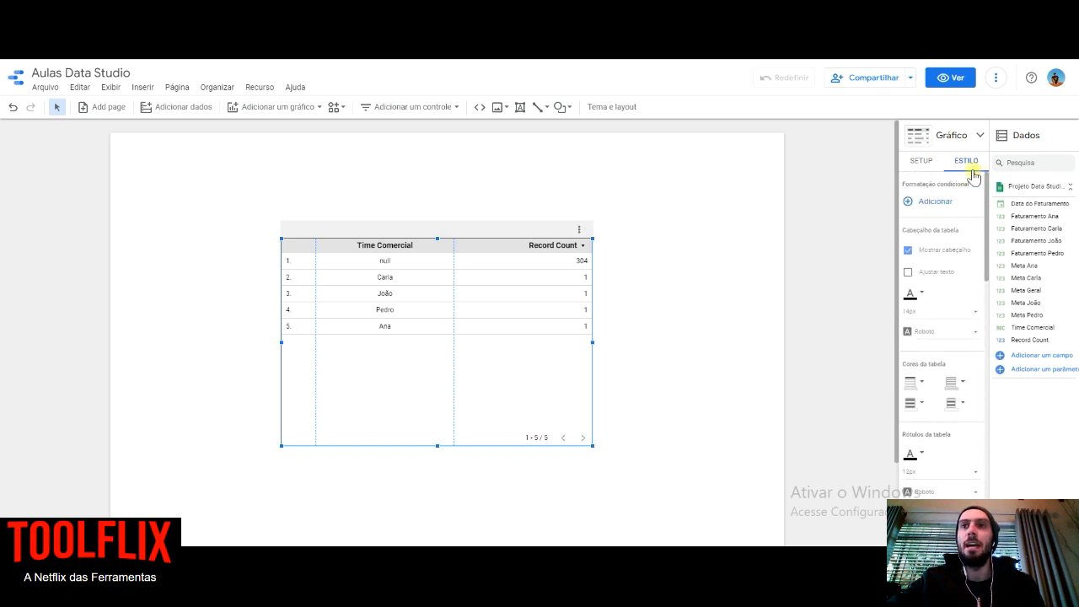
- Add the first individual Meta field in the field list as a table metric ahead of Record Count
left_click(920, 163)
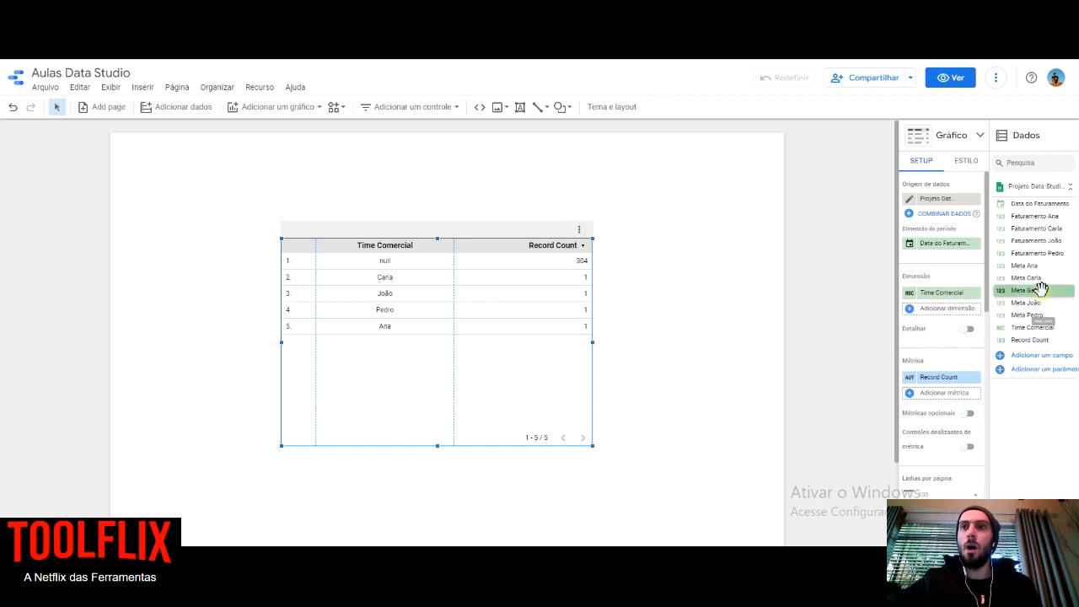
left_click_drag(1032, 279, 954, 376)
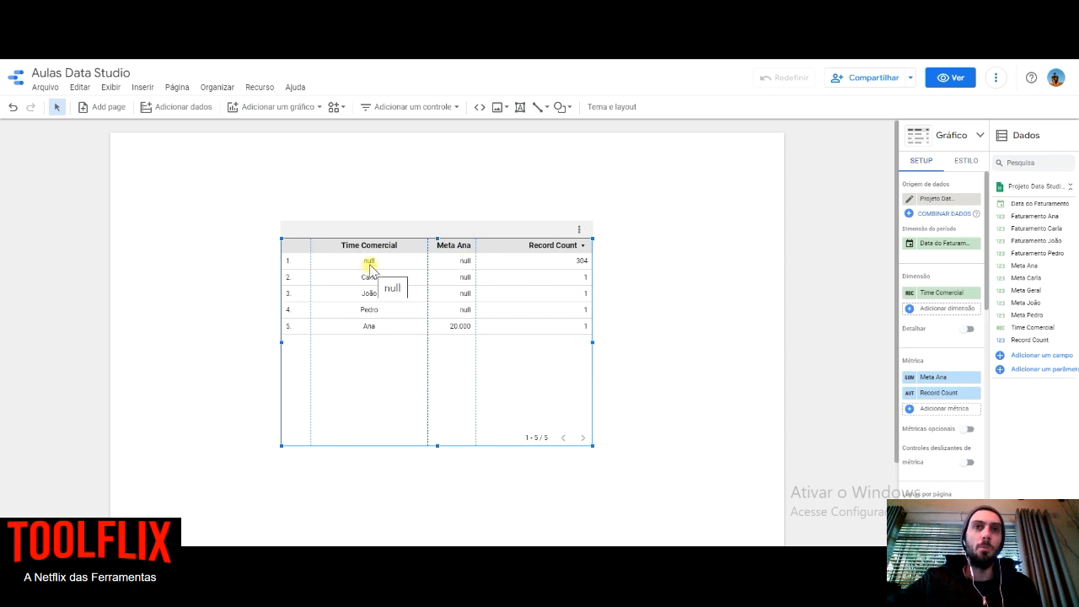
- Switch to the Projeto Data Studio - Infoproduto spreadsheet and examine the filled and empty cells of the Time Comercial column
key("ctrl+Tab")
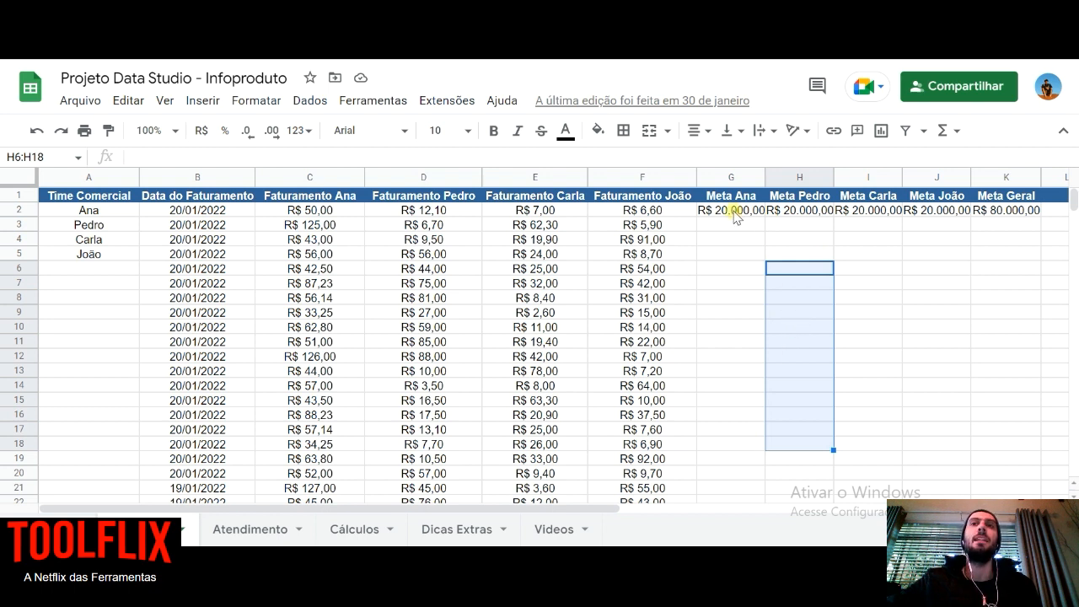
left_click(96, 252)
left_click(92, 285)
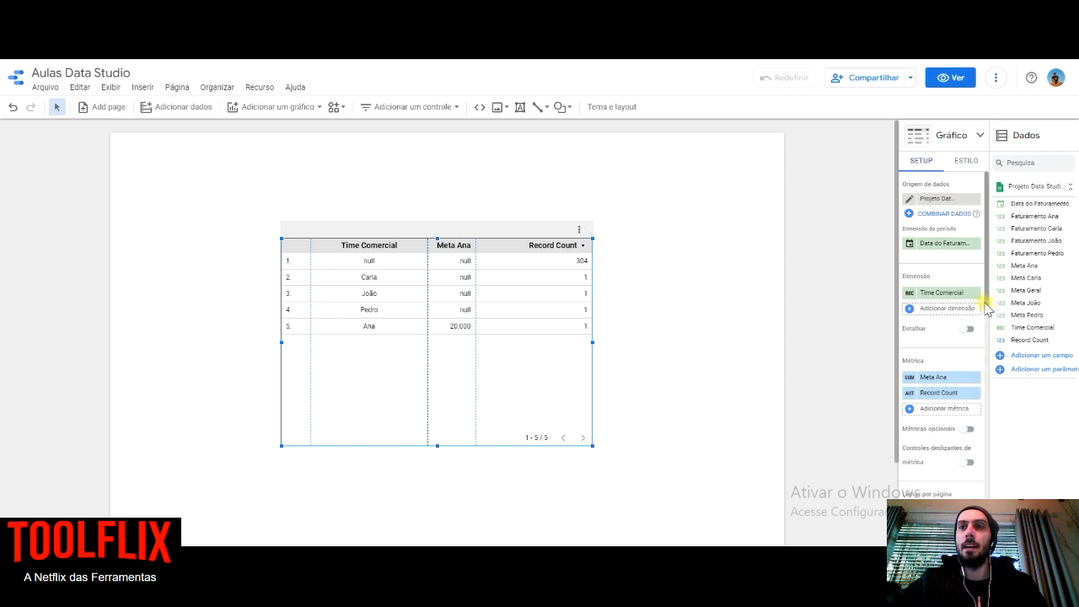
- Turn on the summary row (Exibir a linha de resumo) for the table
scroll(986, 309, "down", 1)
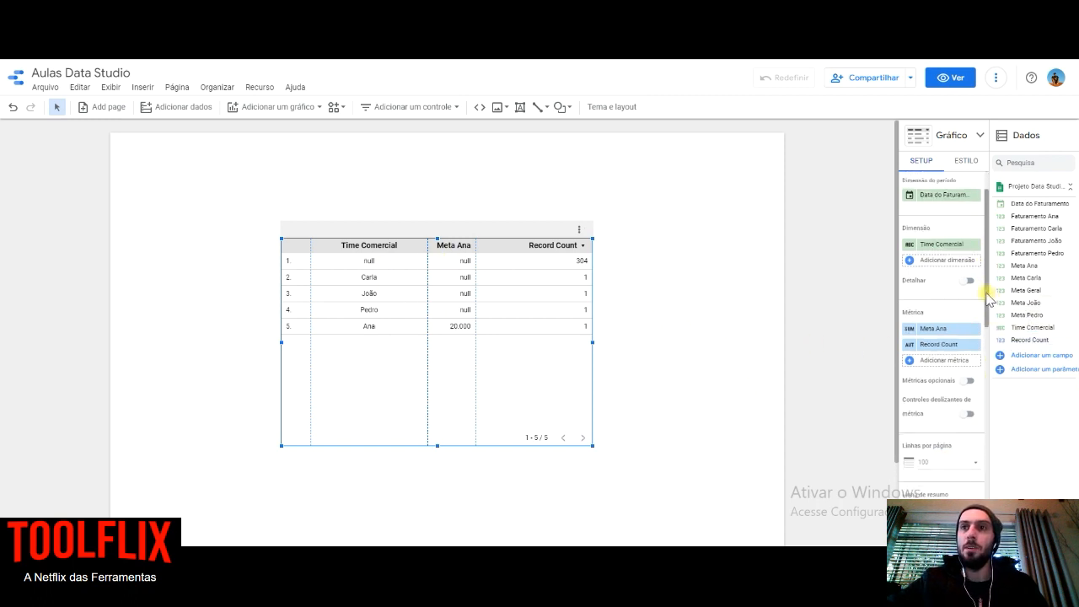
left_click_drag(988, 297, 983, 405)
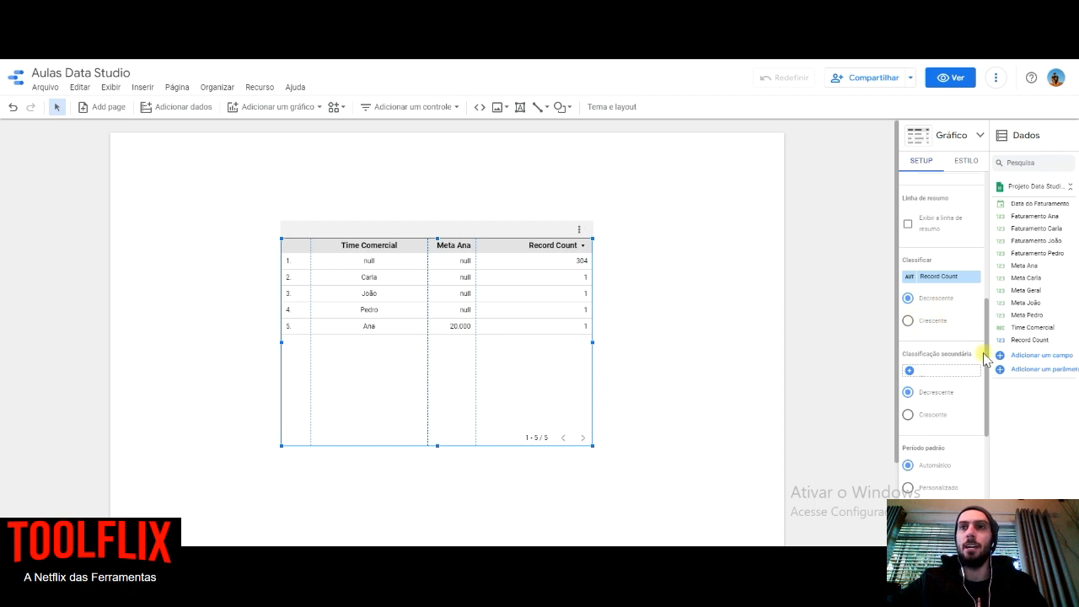
left_click(909, 224)
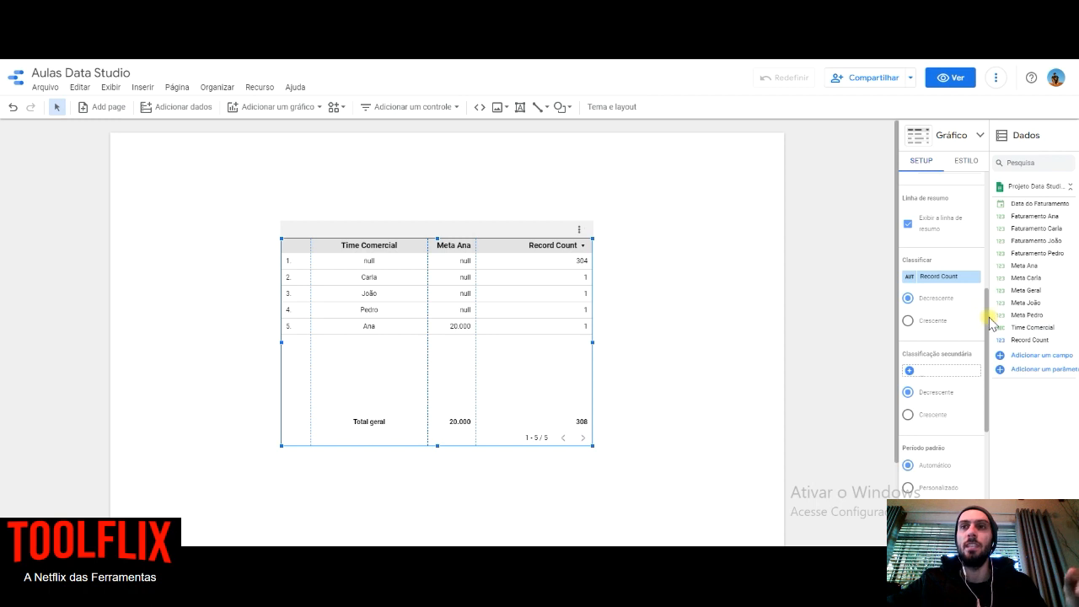
- Create a new filter for the table and name it Excluir NULL
scroll(988, 338, "down", 1)
left_click_drag(988, 363, 980, 416)
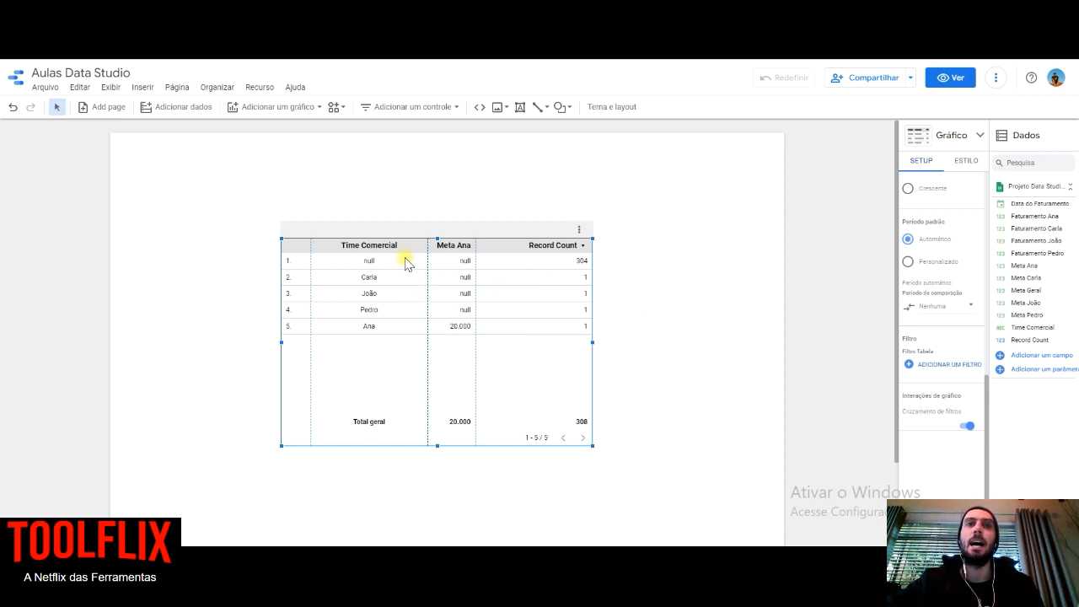
left_click(907, 360)
left_click(79, 329)
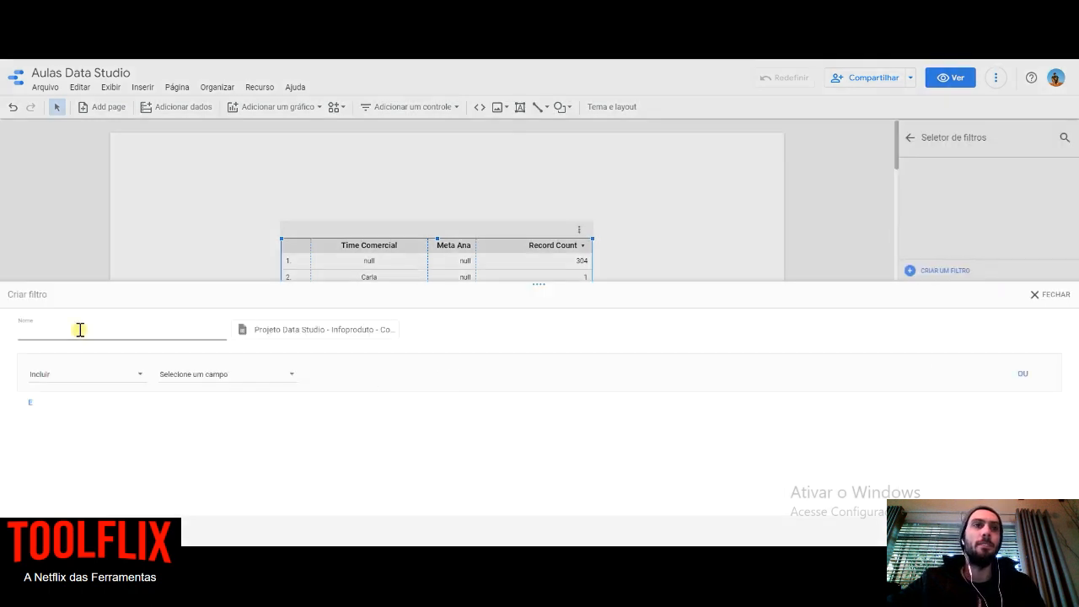
type("Ex")
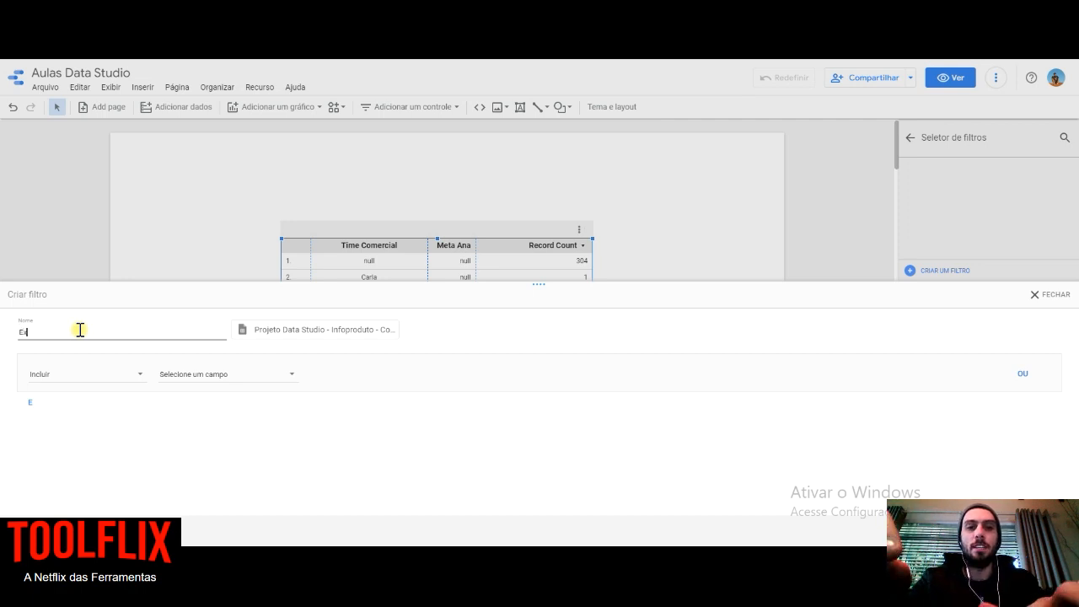
type("cluir NULL")
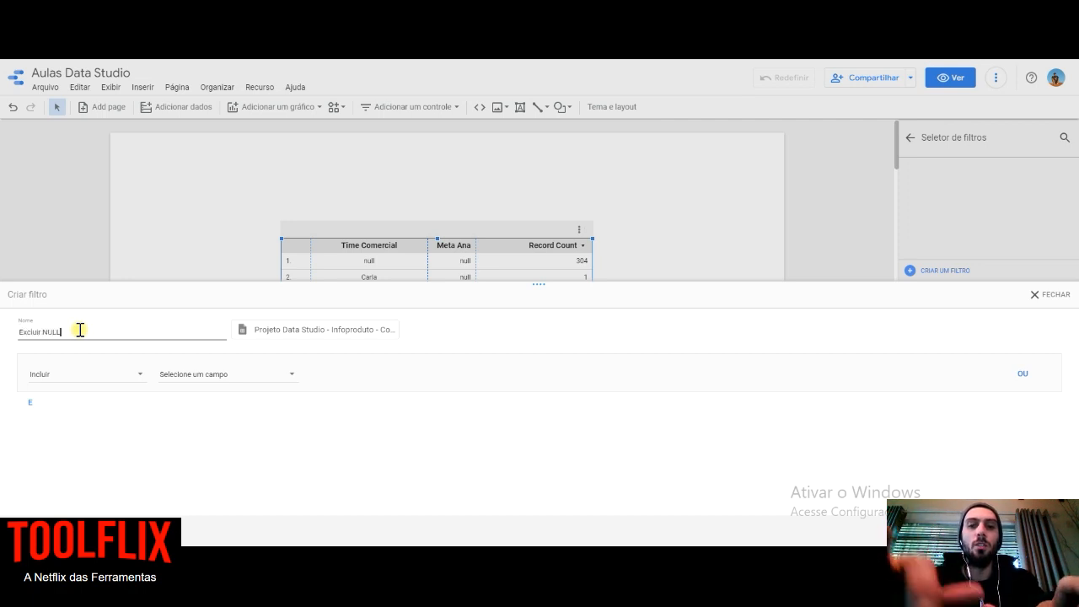
left_click(223, 428)
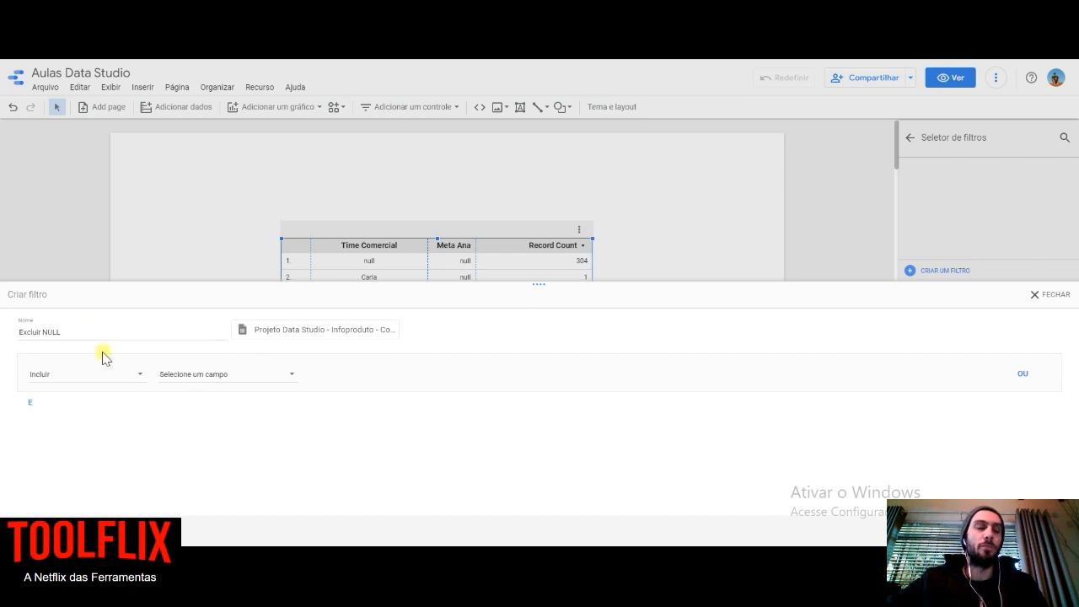
- Set the filter's first clause to Excluir for the Time Comercial field with the condition Nulo
left_click(134, 376)
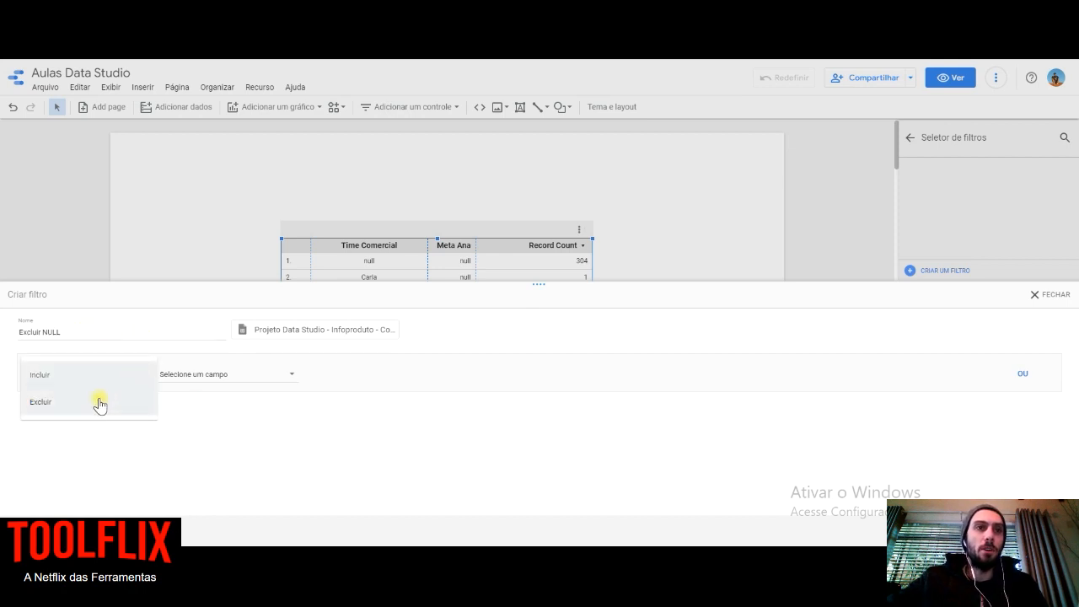
left_click(93, 408)
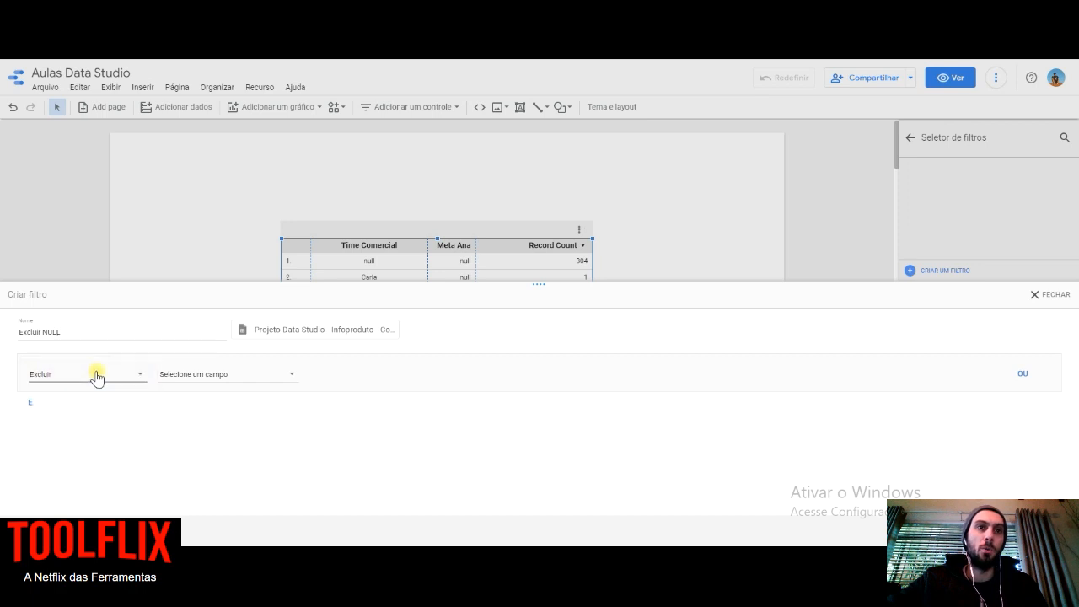
left_click(212, 376)
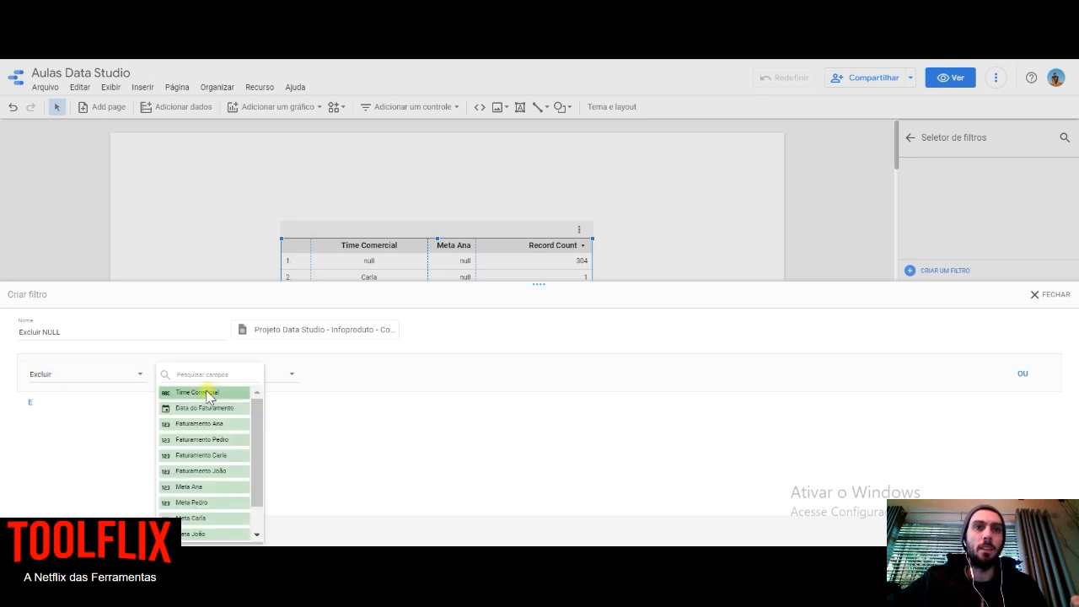
left_click(208, 395)
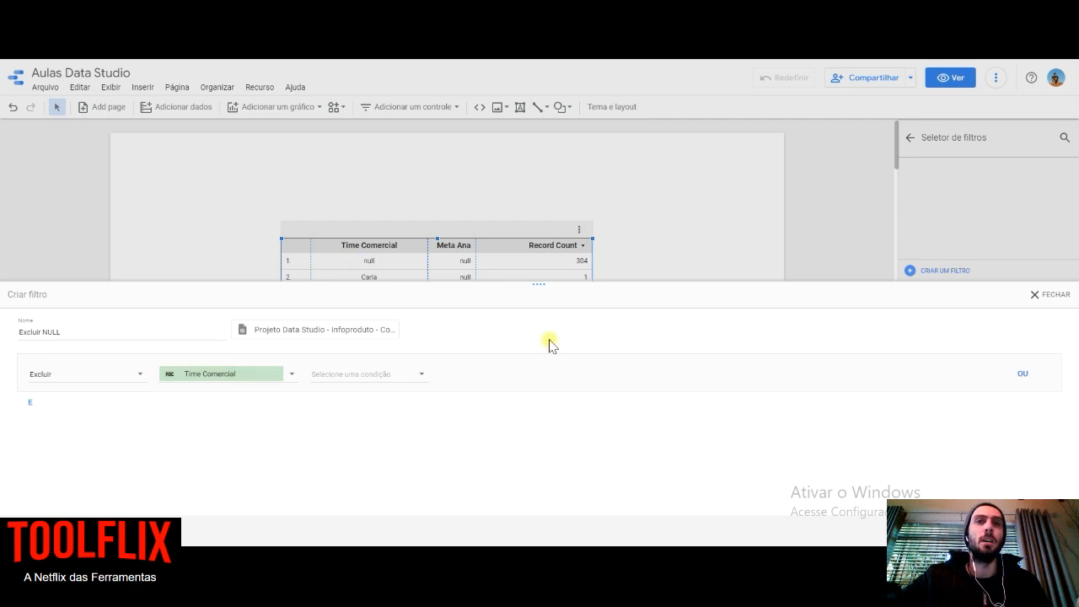
left_click_drag(536, 287, 536, 349)
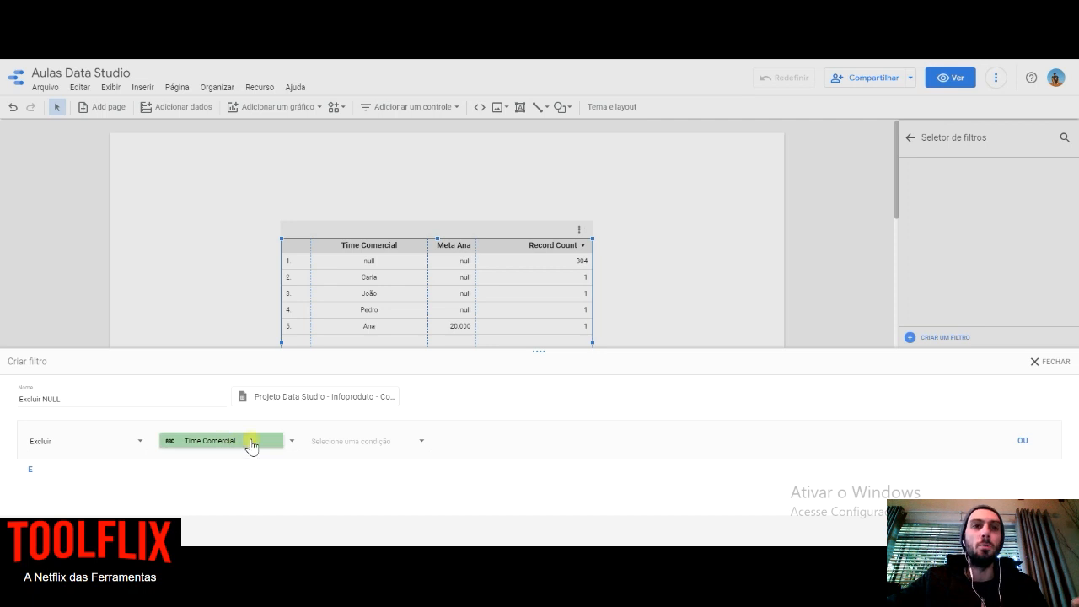
left_click(377, 447)
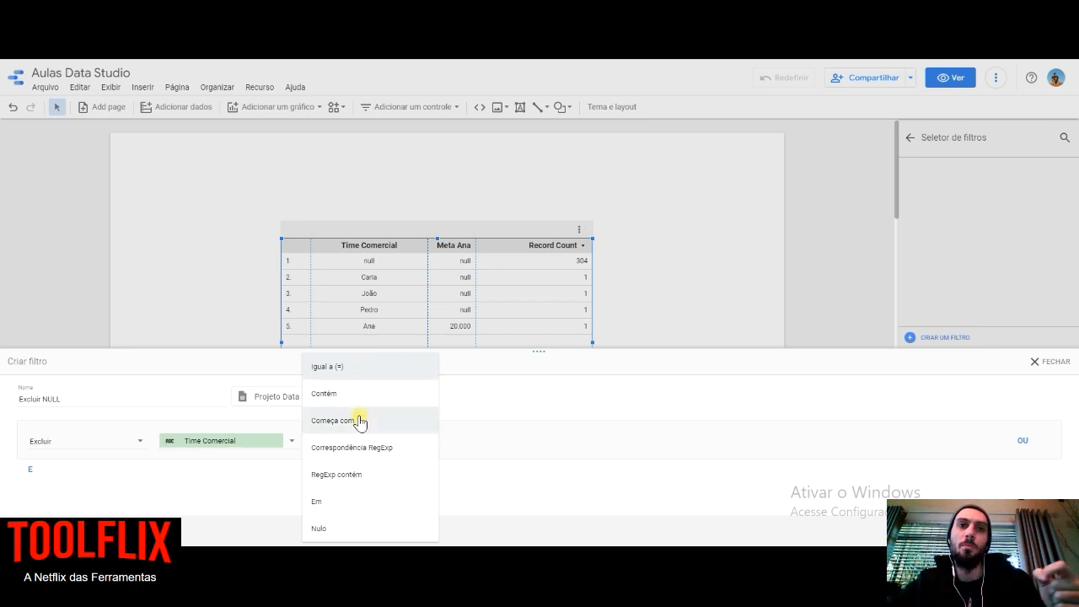
left_click(366, 529)
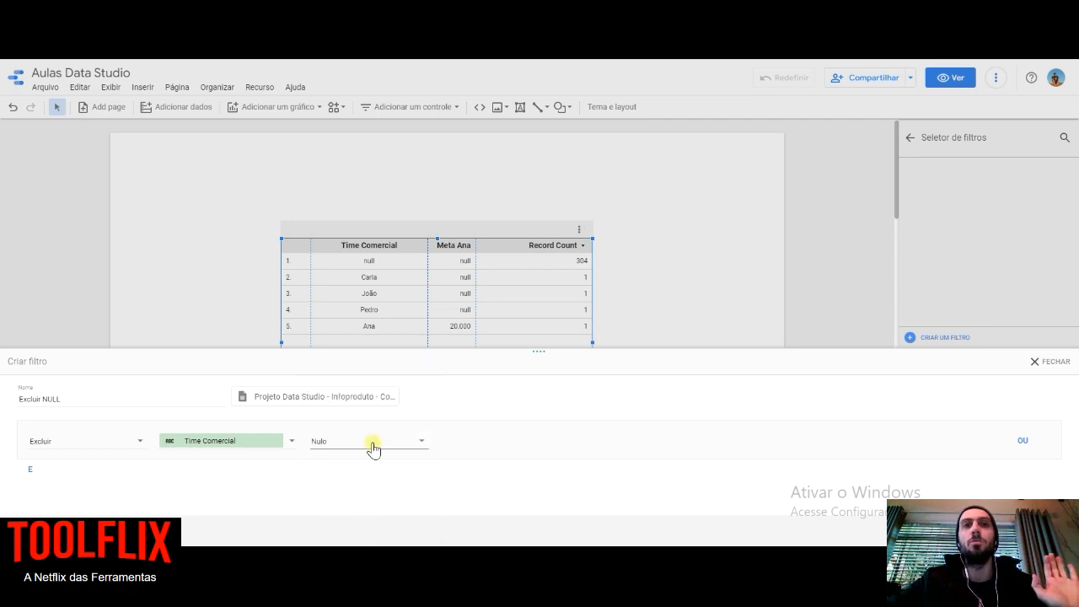
- Change the first clause's condition to Igual a (=) with the value null
left_click(373, 445)
left_click(349, 279)
left_click(544, 443)
type("null")
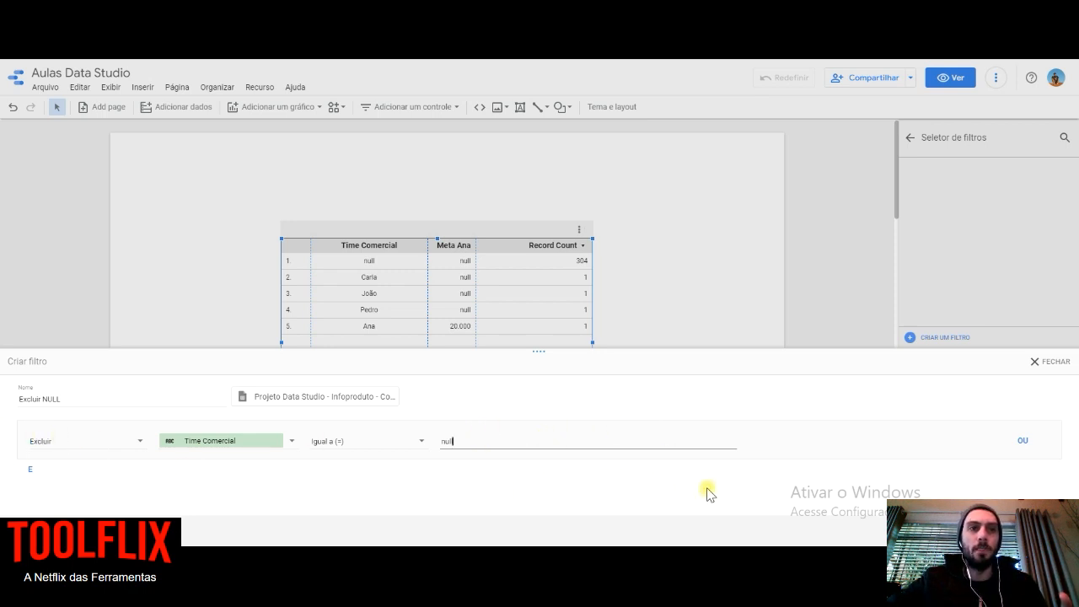
- Add a second clause joined by E, and try out an OU alternative on the first clause before removing it
left_click(30, 472)
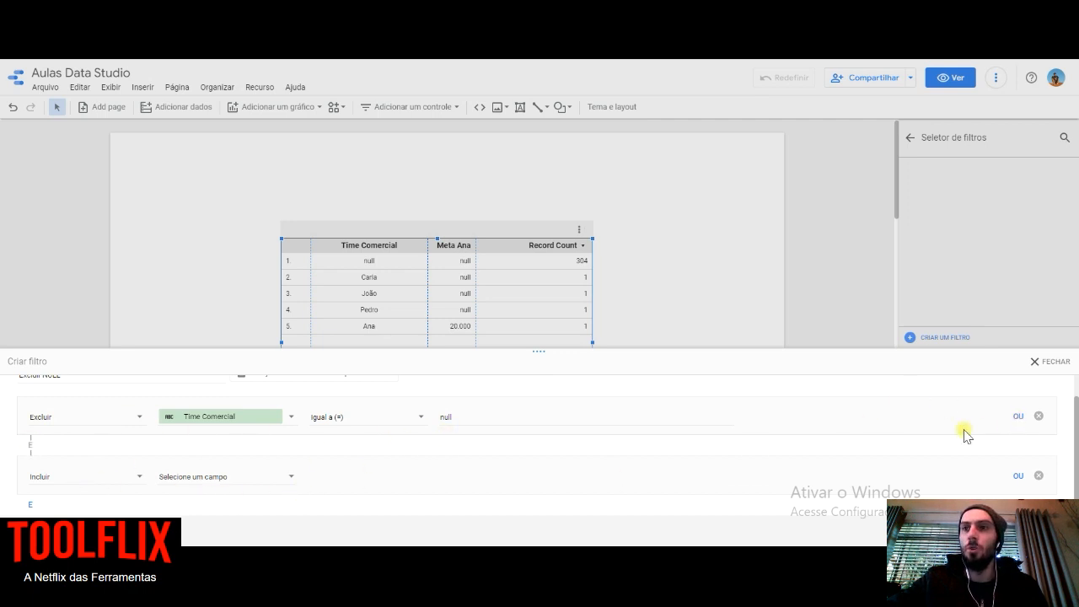
left_click(1019, 418)
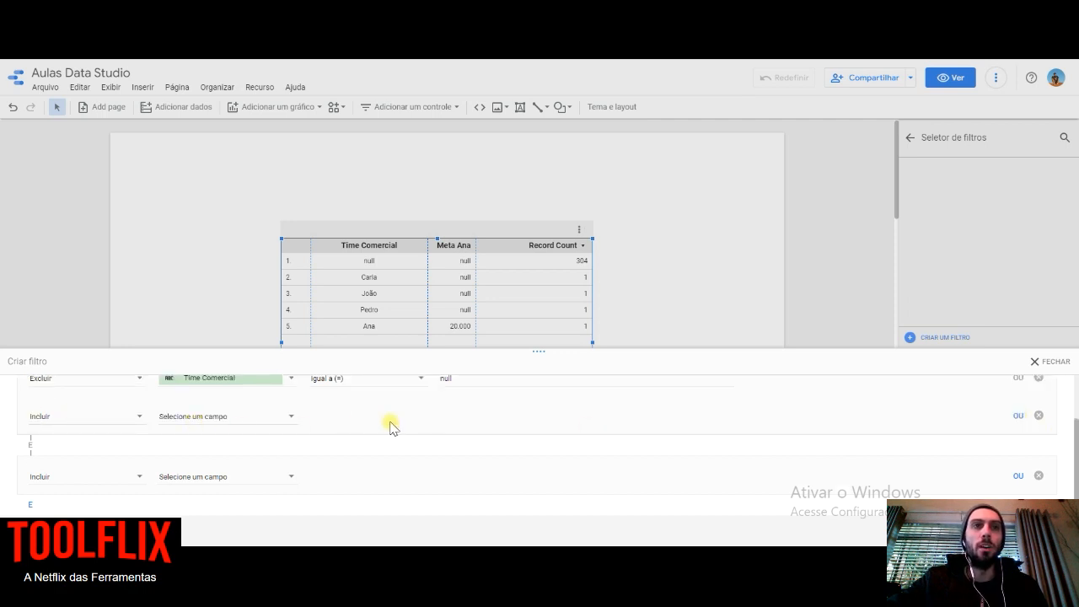
left_click(1040, 416)
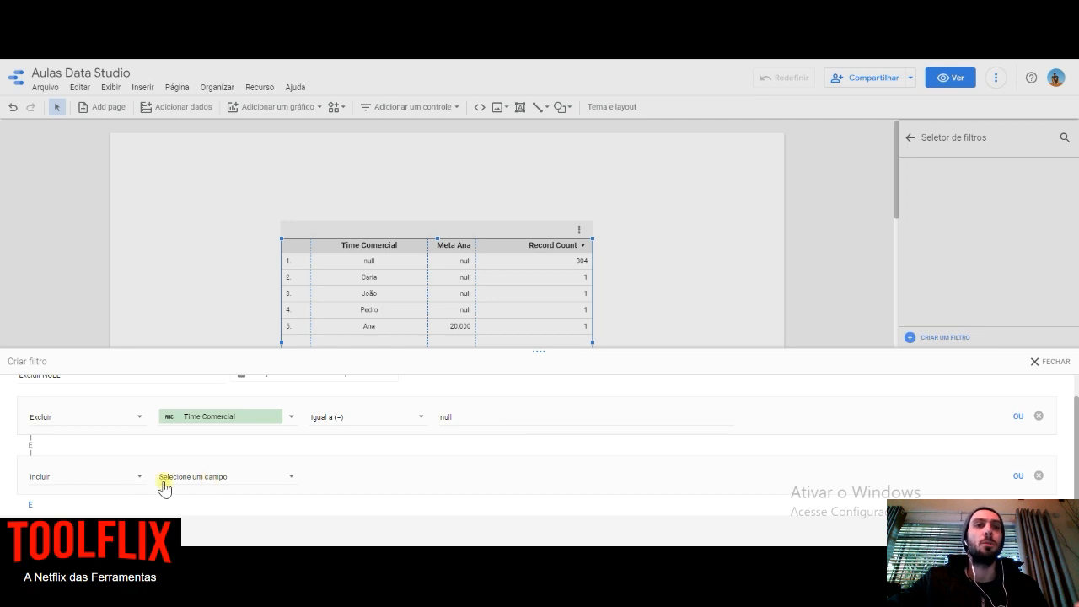
- Set the second clause to Excluir, Time Comercial, Igual a (=) the team member's name from the table's third row, and save the filter
left_click(109, 480)
left_click(131, 501)
left_click(219, 478)
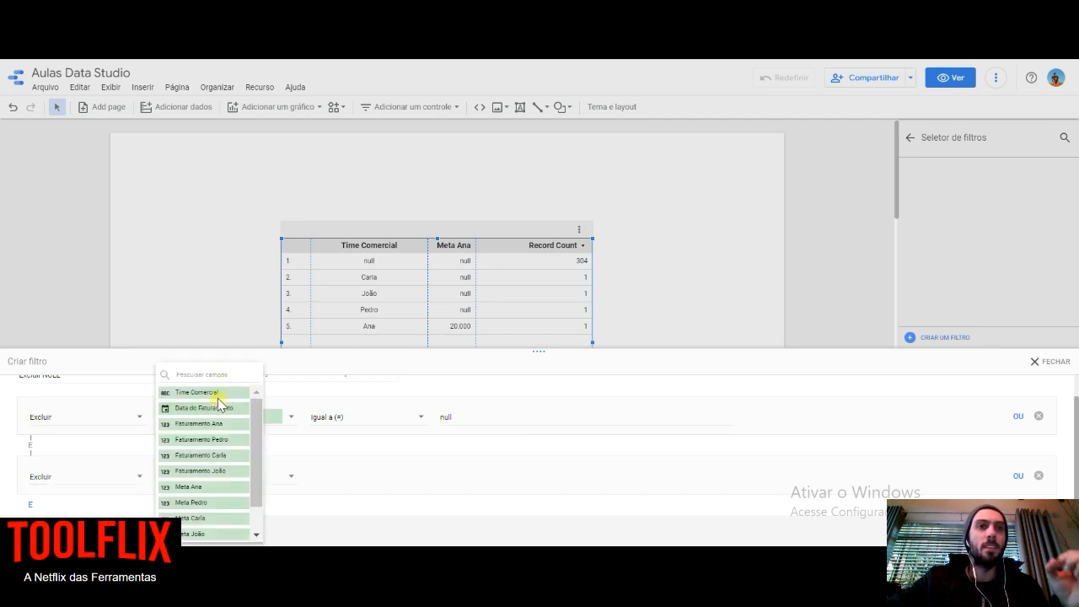
left_click(216, 395)
left_click(349, 474)
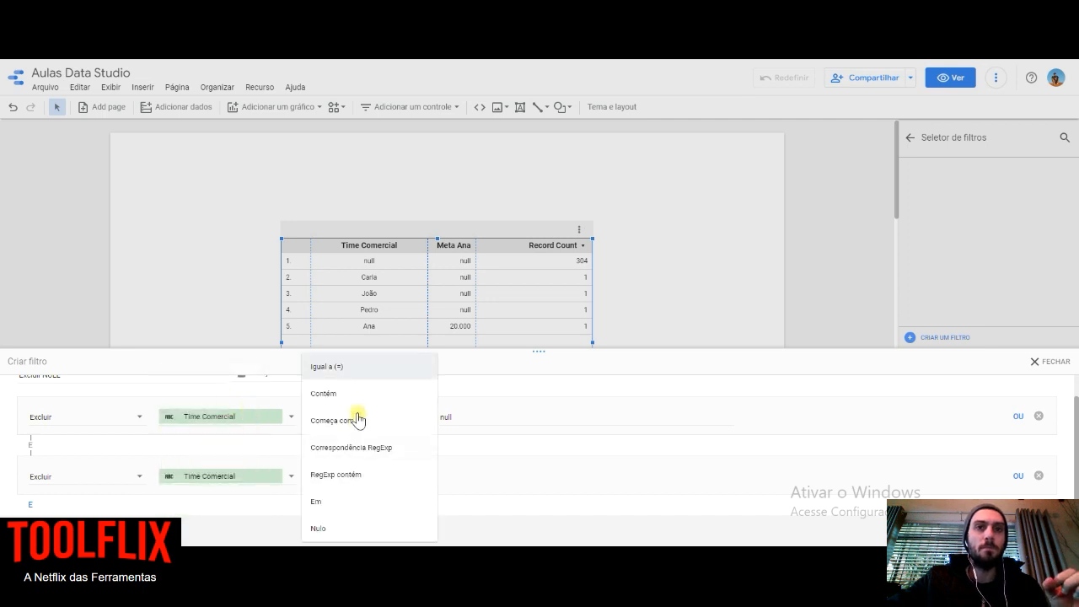
left_click(353, 368)
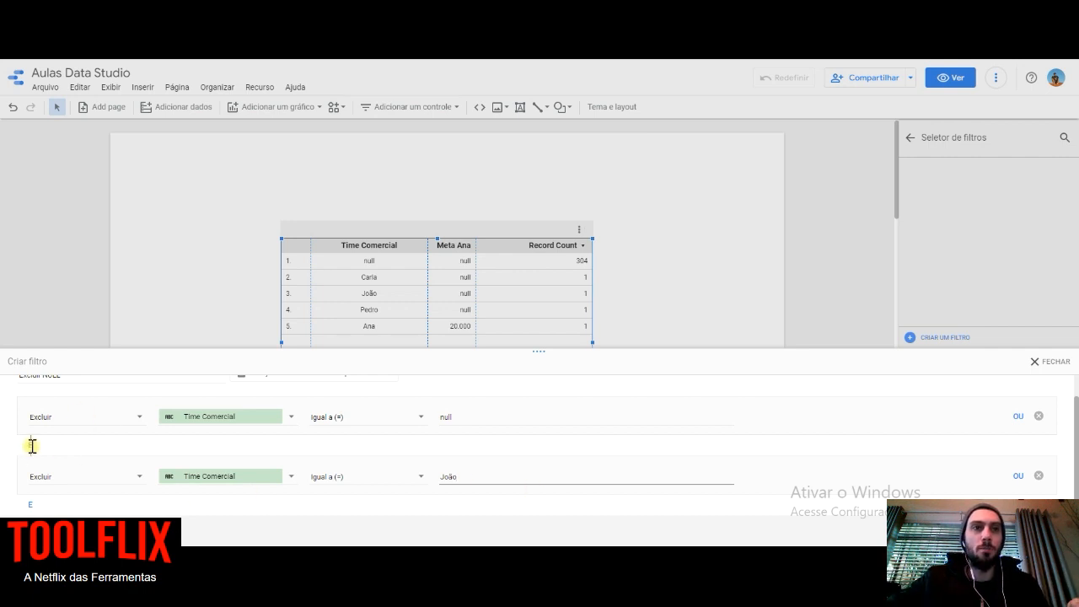
left_click(35, 531)
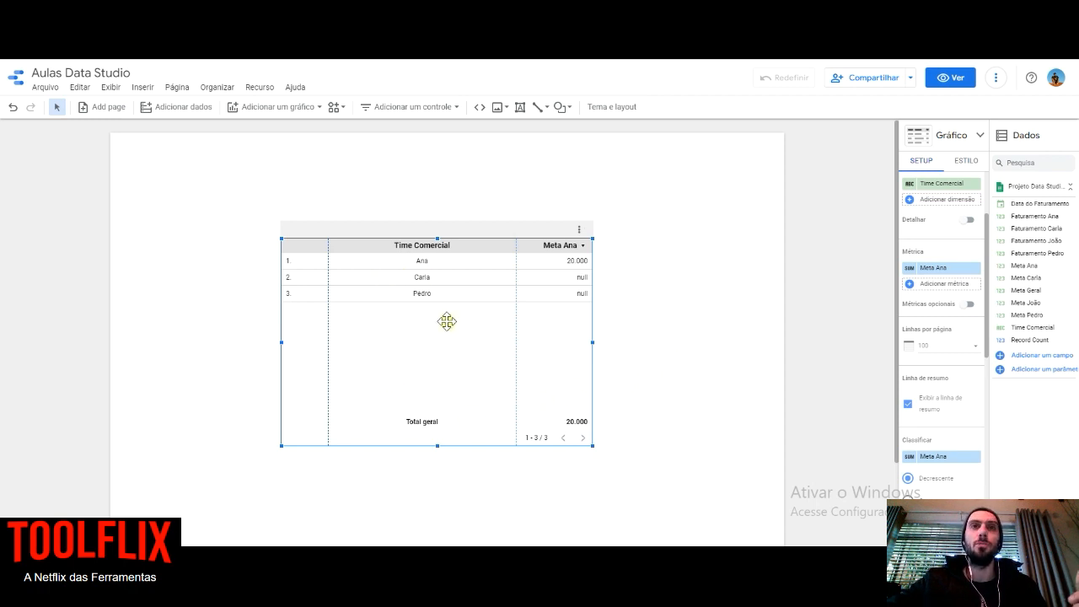
scroll(930, 251, "up", 3)
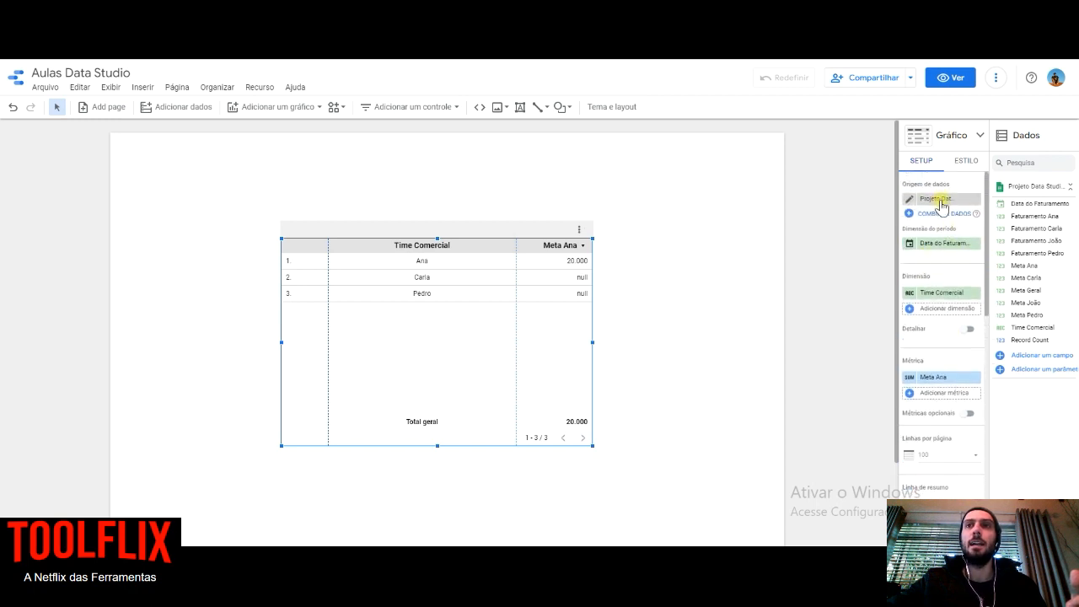